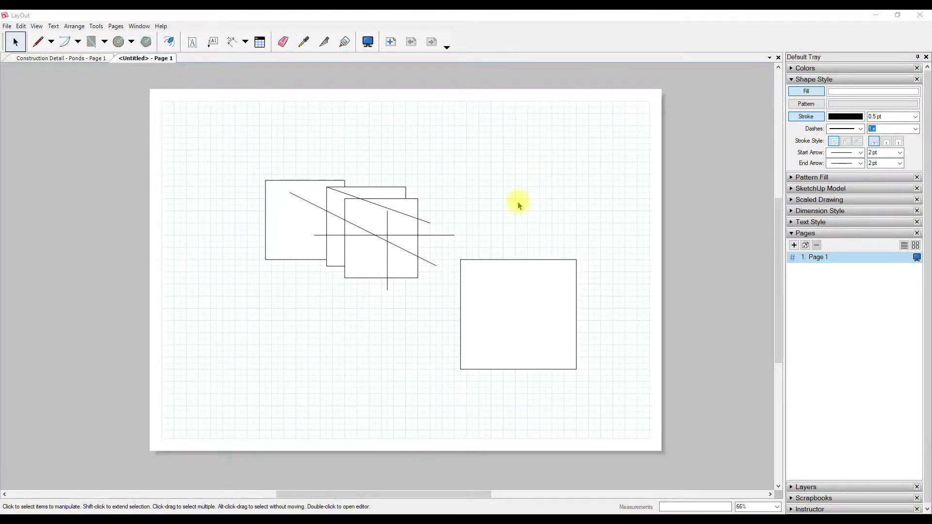
- Pan the page right and down so the drawing sits more centrally in the window
{"action": "middle_click_drag", "start_coordinate": [418, 188], "coordinate": [472, 197]}
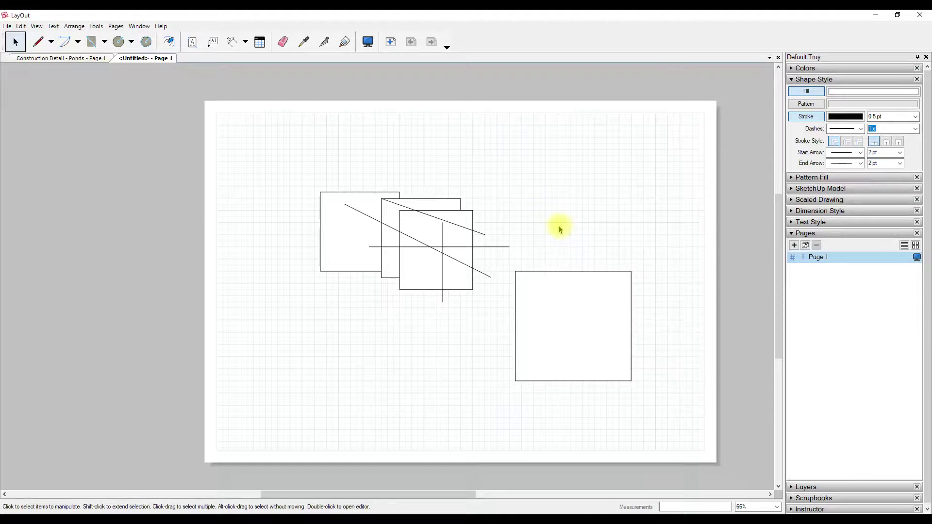
- Scale the right square larger from its top-right grip, move it down-right, then deselect it
{"action": "left_click", "coordinate": [557, 285]}
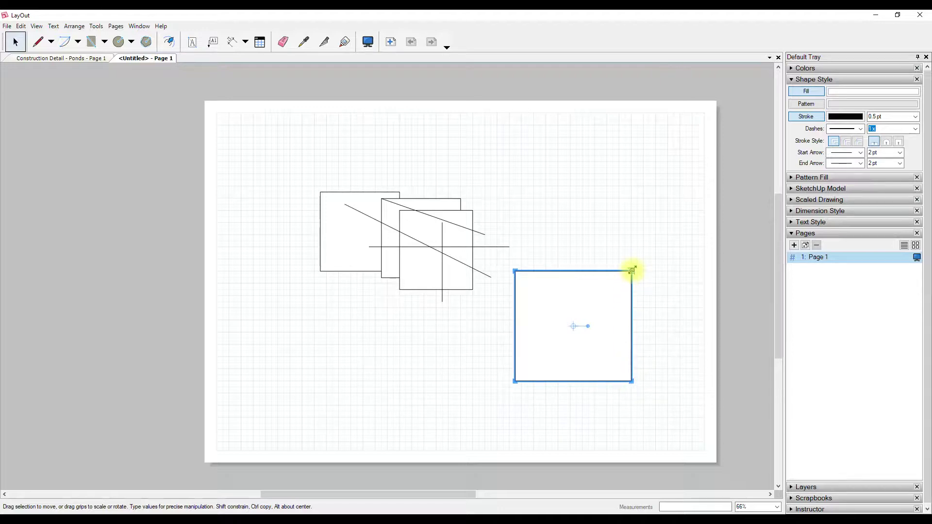
{"action": "left_click_drag", "start_coordinate": [631, 271], "coordinate": [668, 239]}
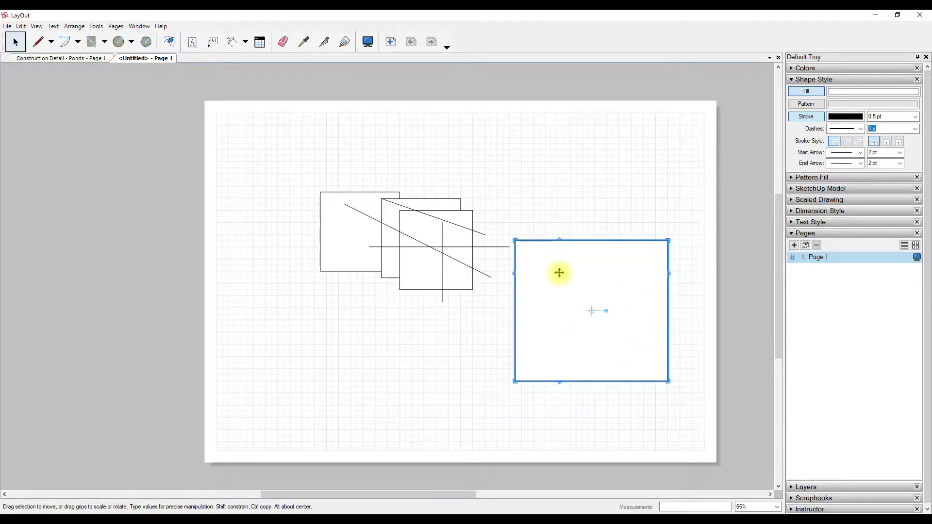
{"action": "left_click_drag", "start_coordinate": [560, 274], "coordinate": [576, 311]}
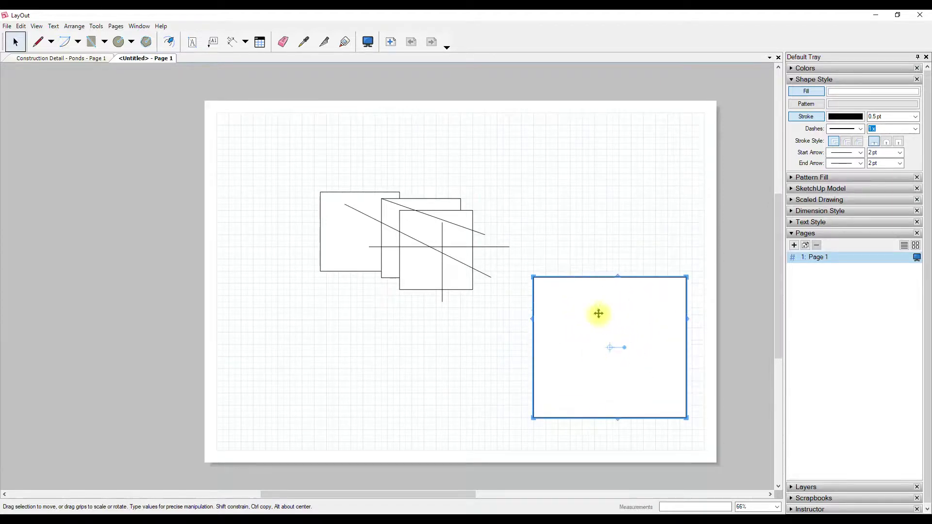
{"action": "left_click", "coordinate": [582, 202]}
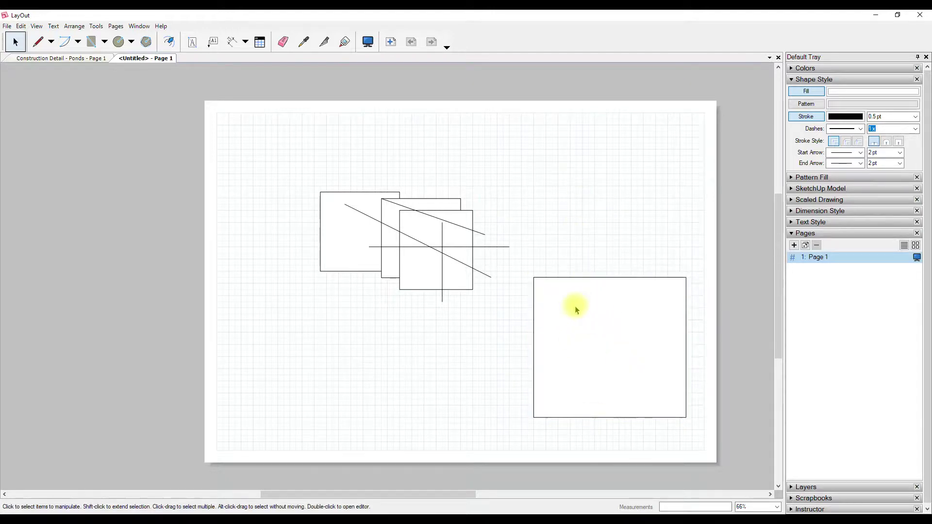
{"action": "left_click", "coordinate": [574, 306]}
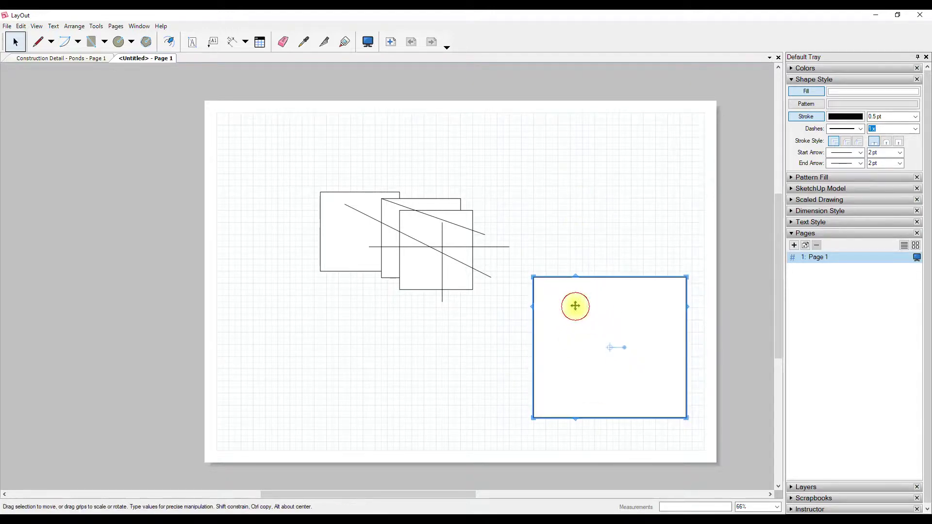
{"action": "left_click", "coordinate": [593, 239]}
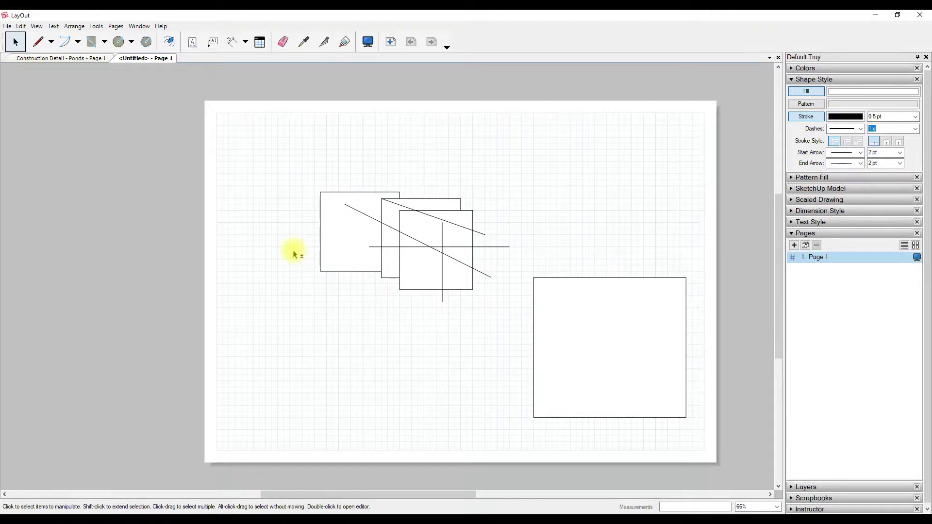
- Shift-click the left square, long diagonal line, front square and middle square into one selection
{"action": "left_click", "coordinate": [340, 230], "text": "shift"}
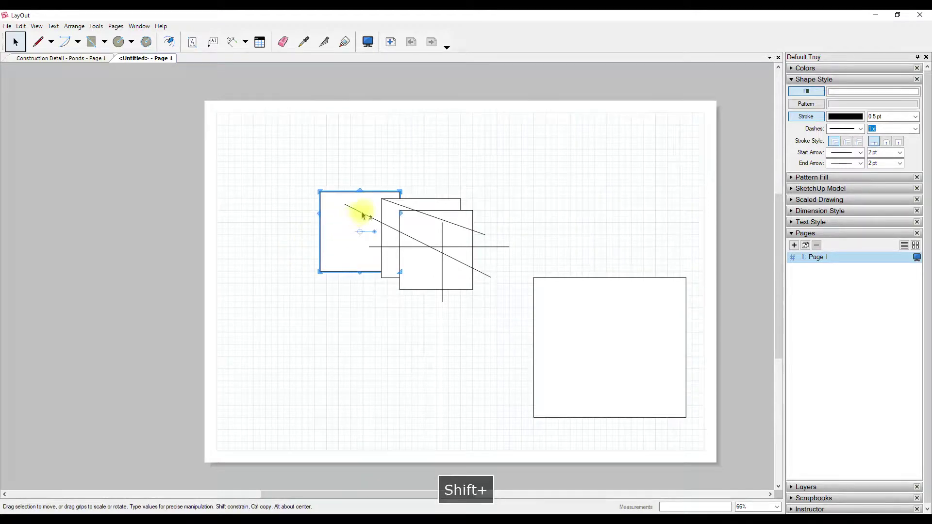
{"action": "left_click", "coordinate": [363, 215], "text": "shift"}
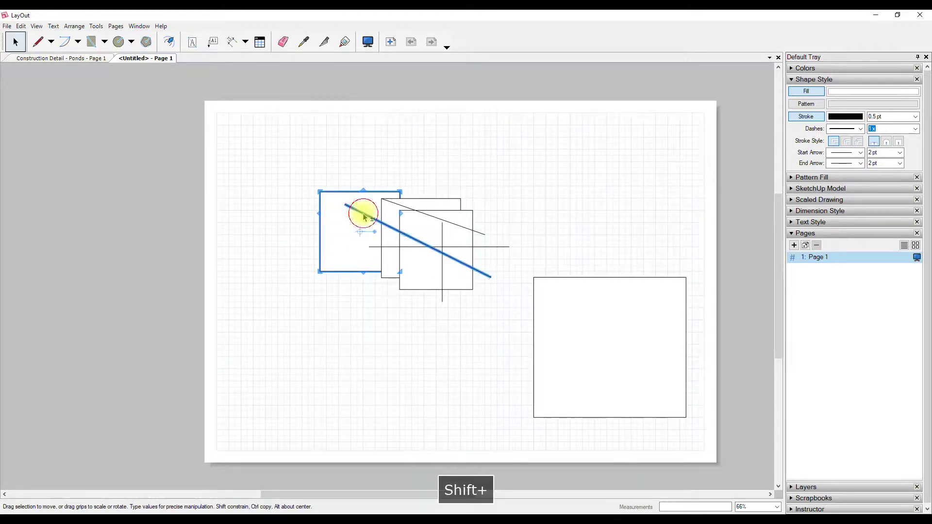
{"action": "left_click", "coordinate": [400, 210], "text": "shift"}
{"action": "left_click", "coordinate": [415, 199], "text": "shift"}
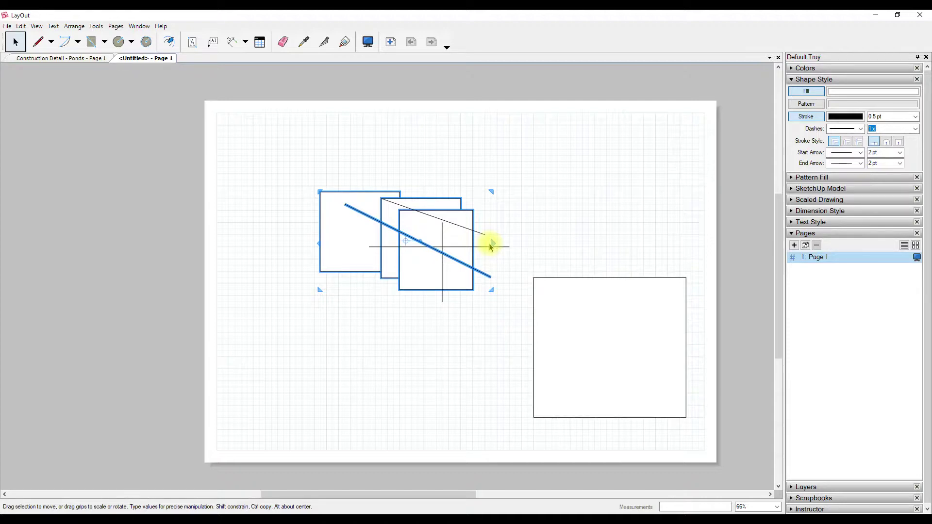
- Select the upper diagonal line, add all three squares, remove the left square, then clear the selection
{"action": "left_click", "coordinate": [461, 227]}
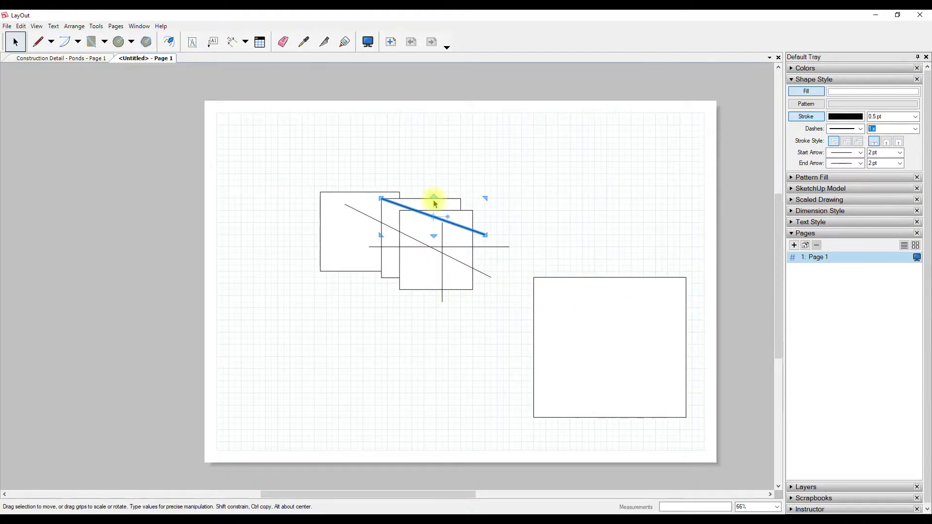
{"action": "left_click", "coordinate": [337, 228], "text": "shift"}
{"action": "left_click", "coordinate": [388, 241], "text": "shift"}
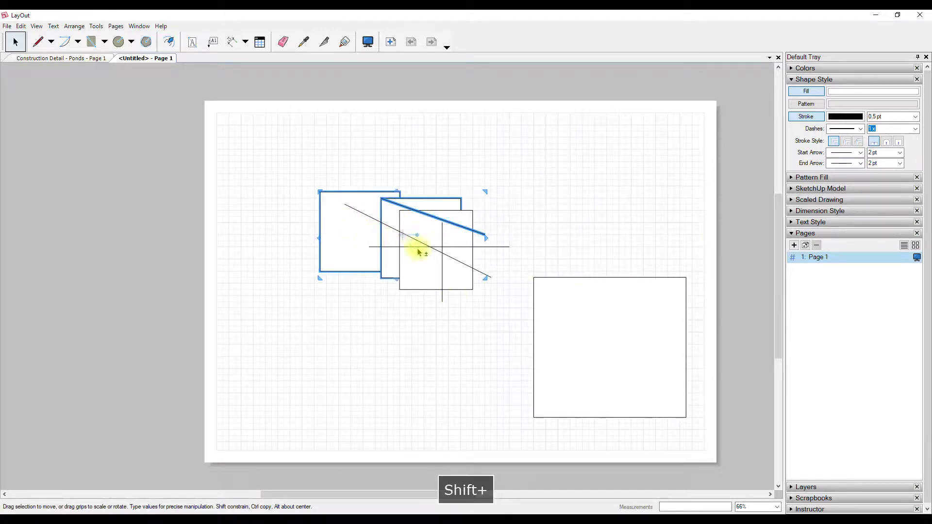
{"action": "left_click", "coordinate": [443, 290], "text": "shift"}
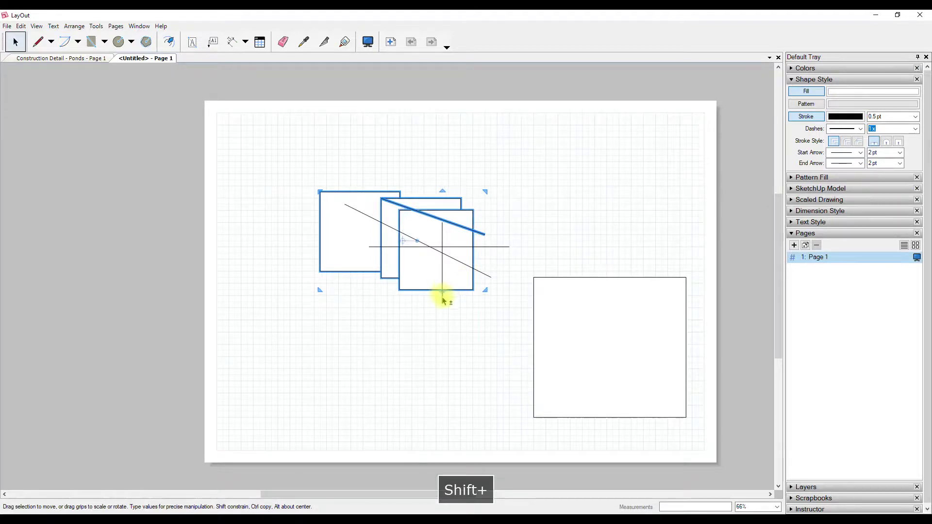
{"action": "left_click", "coordinate": [330, 213], "text": "shift"}
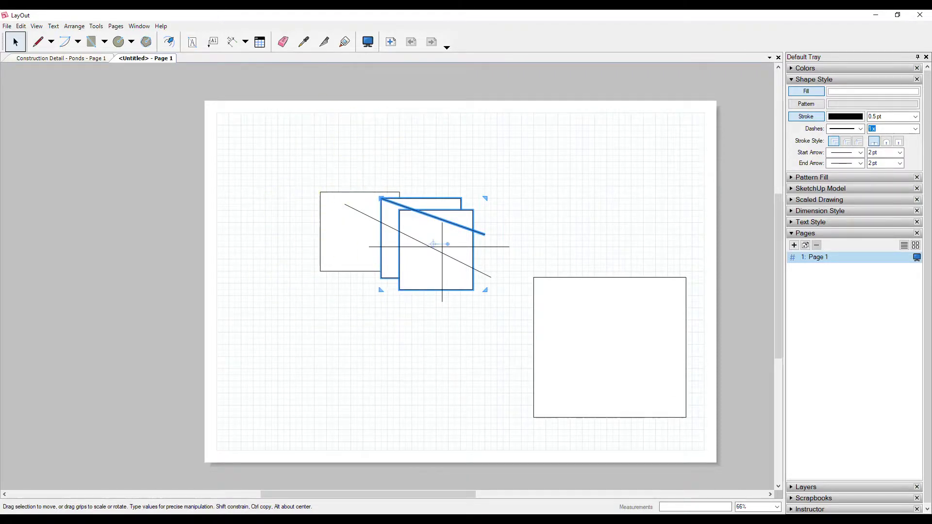
{"action": "left_click", "coordinate": [249, 170]}
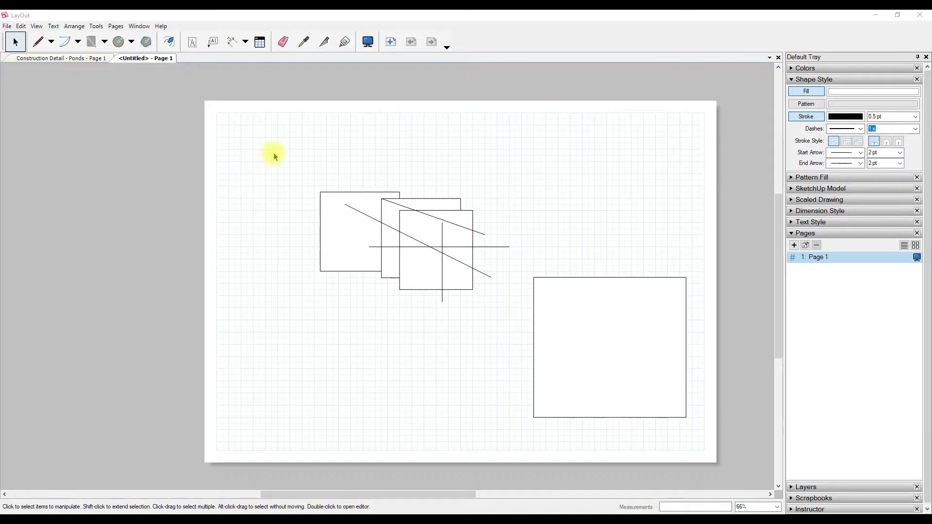
- Window-select the overlapping squares and lines with left-to-right drags, deselecting on empty canvas each time
{"action": "left_click_drag", "start_coordinate": [274, 154], "coordinate": [535, 343]}
{"action": "left_click", "coordinate": [505, 342]}
{"action": "left_click_drag", "start_coordinate": [269, 134], "coordinate": [524, 348]}
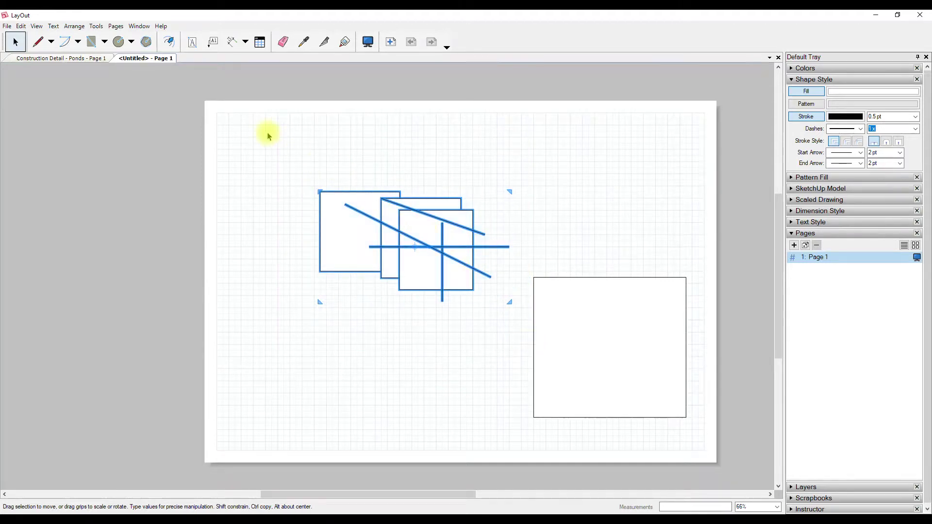
{"action": "left_click_drag", "start_coordinate": [268, 132], "coordinate": [492, 320]}
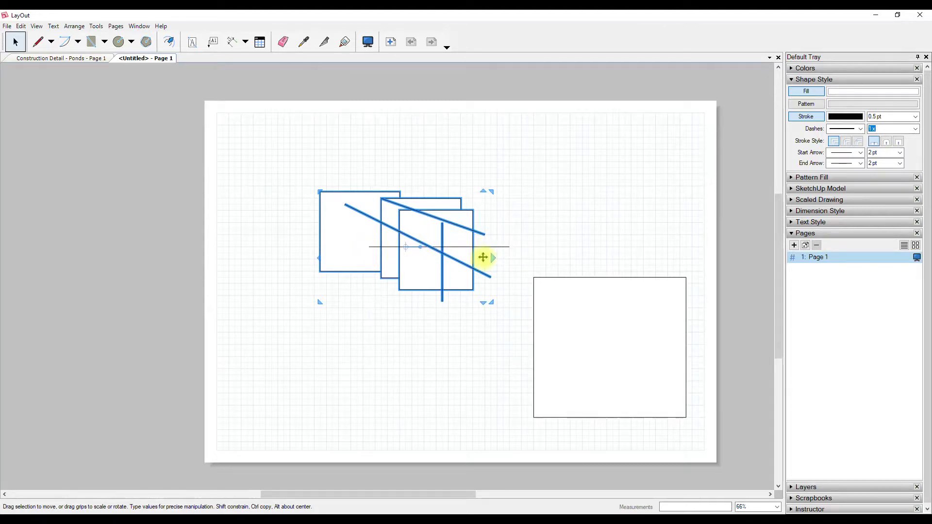
{"action": "left_click", "coordinate": [287, 147]}
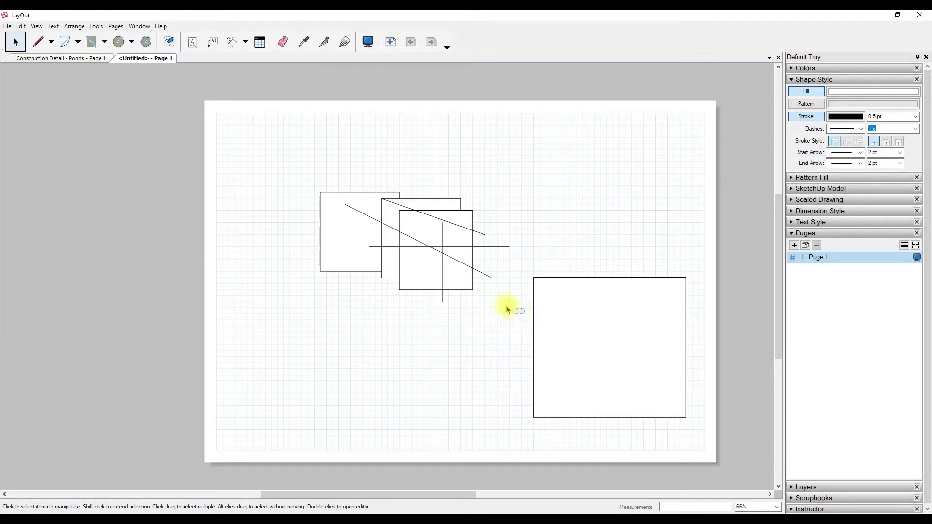
{"action": "left_click_drag", "start_coordinate": [505, 307], "coordinate": [483, 233]}
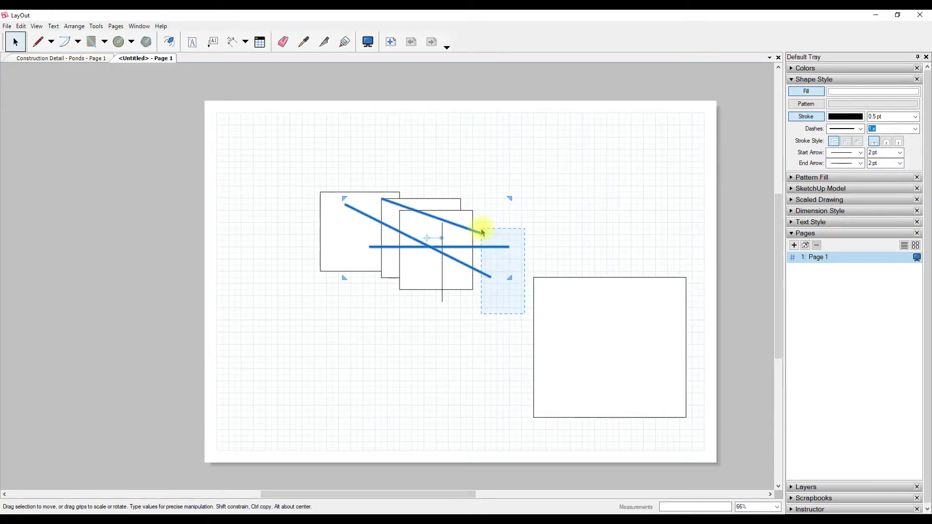
{"action": "left_click_drag", "start_coordinate": [483, 232], "coordinate": [483, 221]}
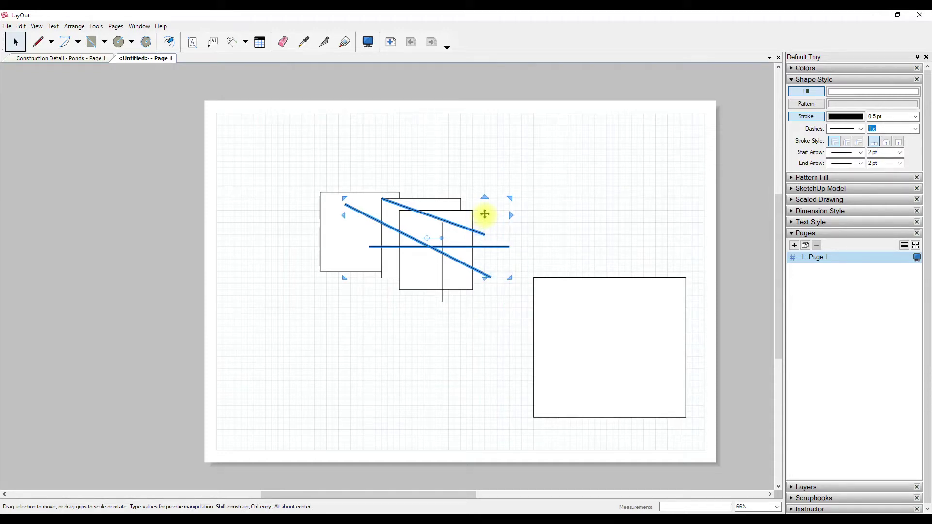
{"action": "left_click", "coordinate": [302, 165]}
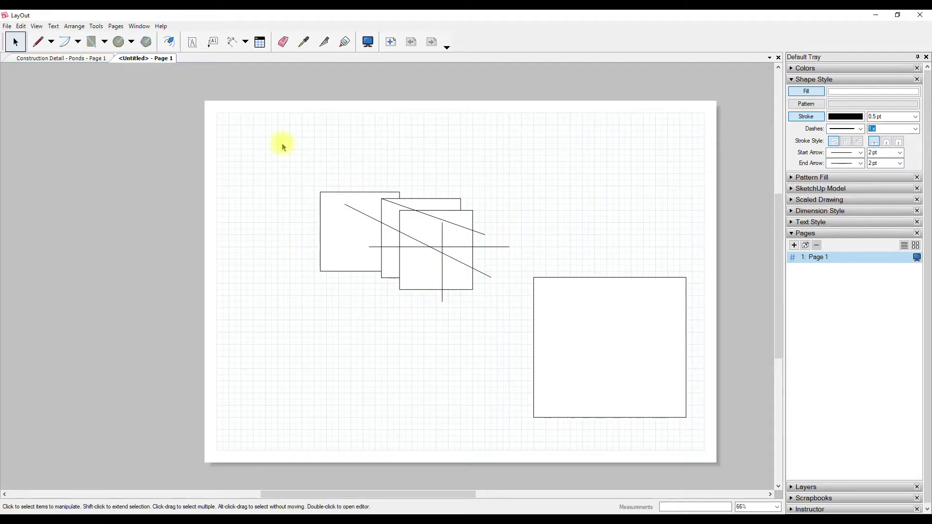
- Window-select the cluster, Shift-click out the left square and long diagonal, then clear the selection
{"action": "left_click_drag", "start_coordinate": [282, 143], "coordinate": [521, 315]}
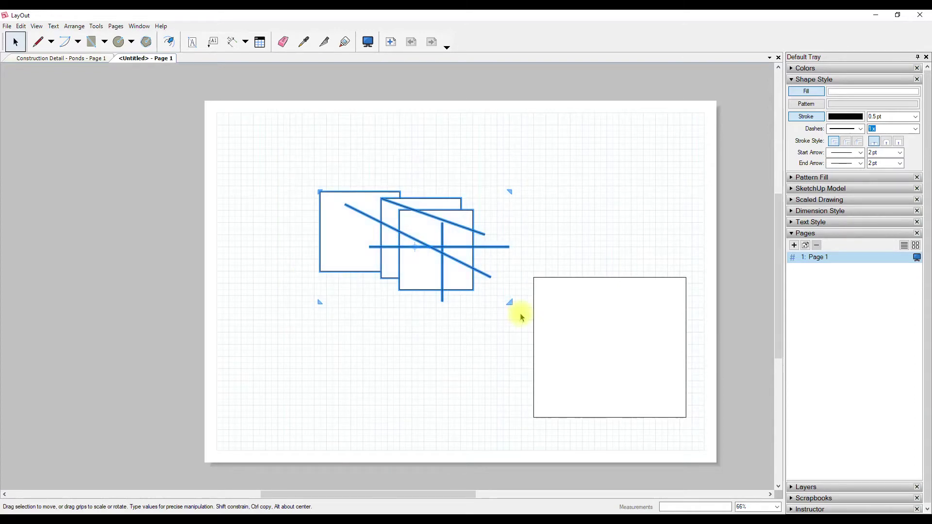
{"action": "left_click", "coordinate": [341, 238], "text": "shift"}
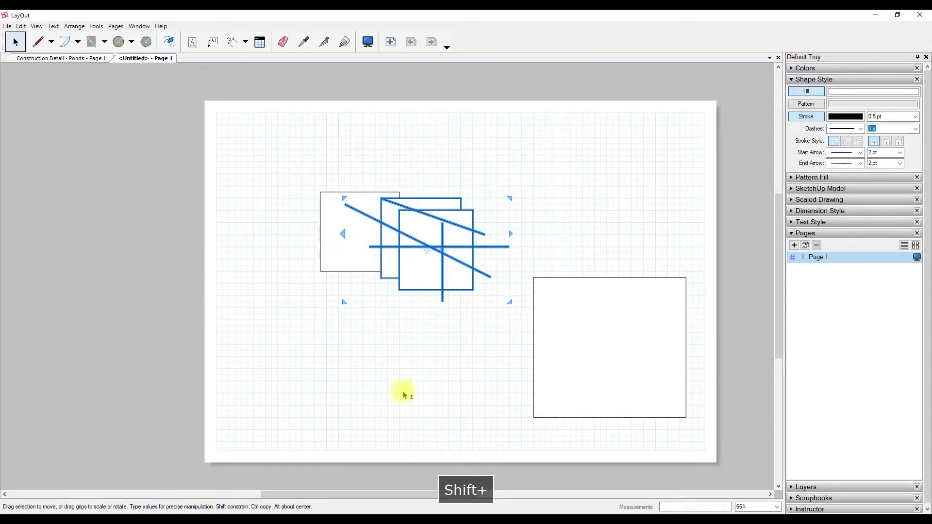
{"action": "left_click", "coordinate": [421, 242], "text": "shift"}
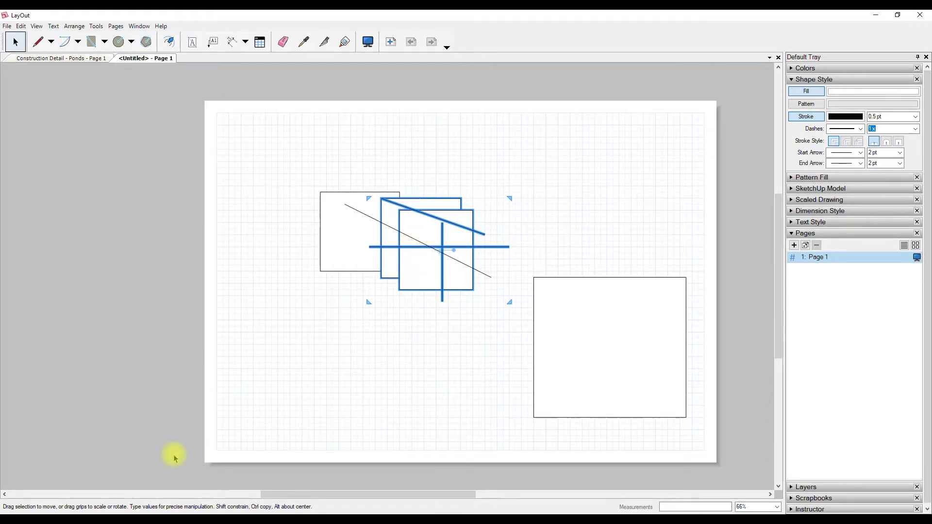
{"action": "left_click", "coordinate": [310, 282]}
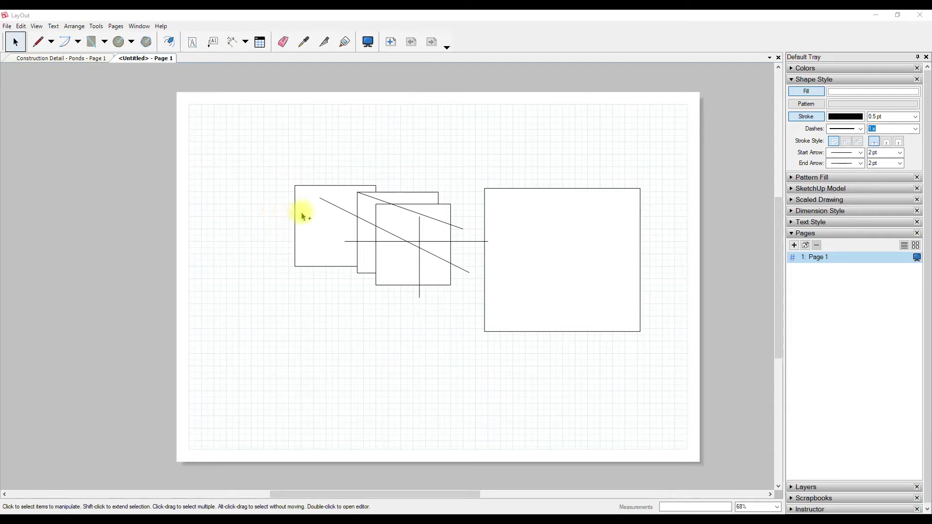
- Ctrl-click the left, middle and front squares plus the long diagonal, upper diagonal, vertical and horizontal lines
{"action": "left_click", "coordinate": [318, 211], "text": "ctrl"}
{"action": "left_click", "coordinate": [339, 208], "text": "ctrl"}
{"action": "left_click", "coordinate": [374, 193], "text": "ctrl"}
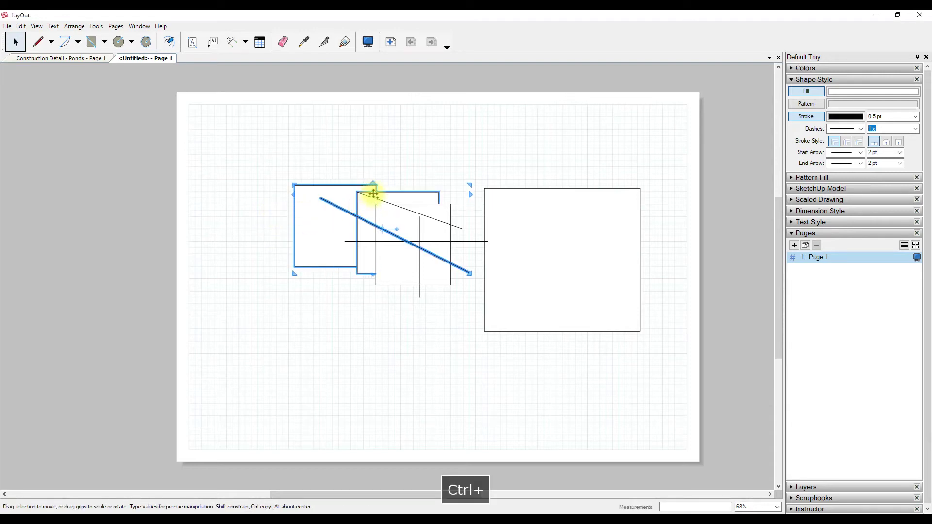
{"action": "left_click", "coordinate": [384, 201], "text": "ctrl"}
{"action": "left_click", "coordinate": [401, 216], "text": "ctrl"}
{"action": "left_click", "coordinate": [420, 235], "text": "ctrl"}
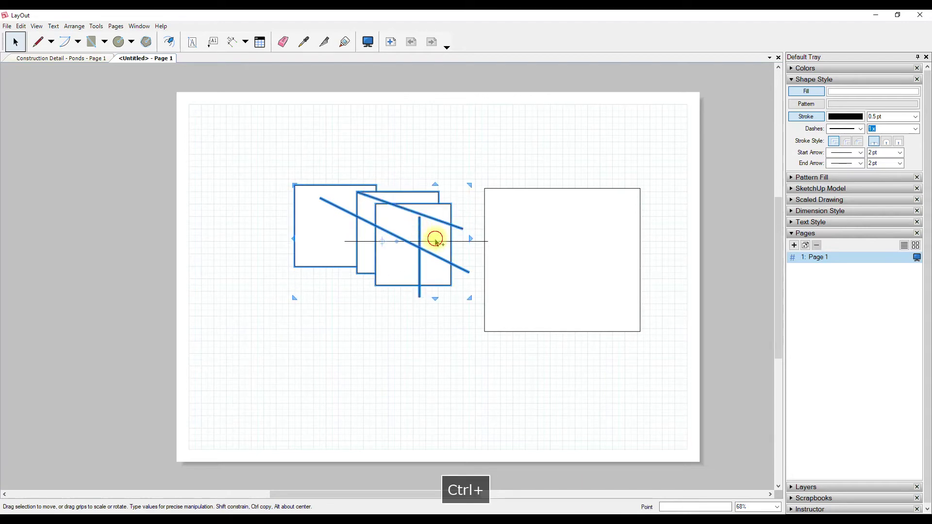
{"action": "left_click", "coordinate": [435, 241], "text": "ctrl"}
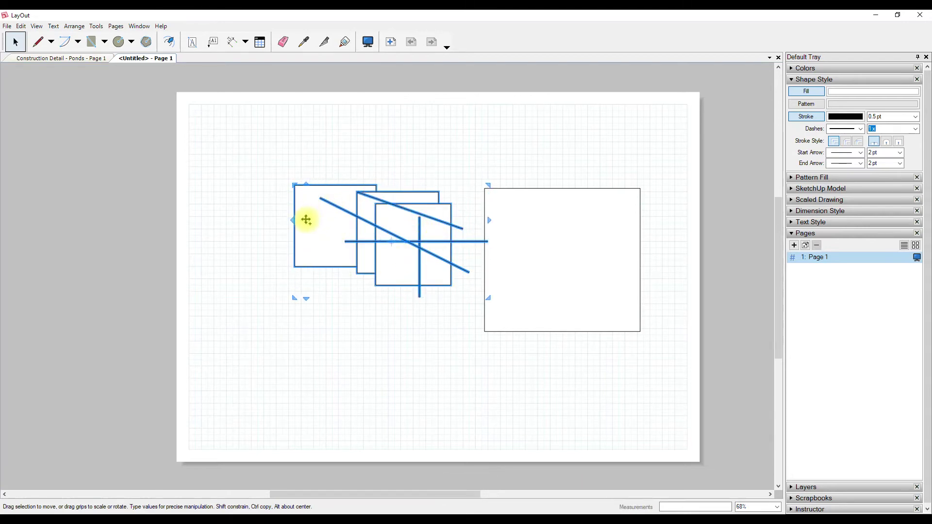